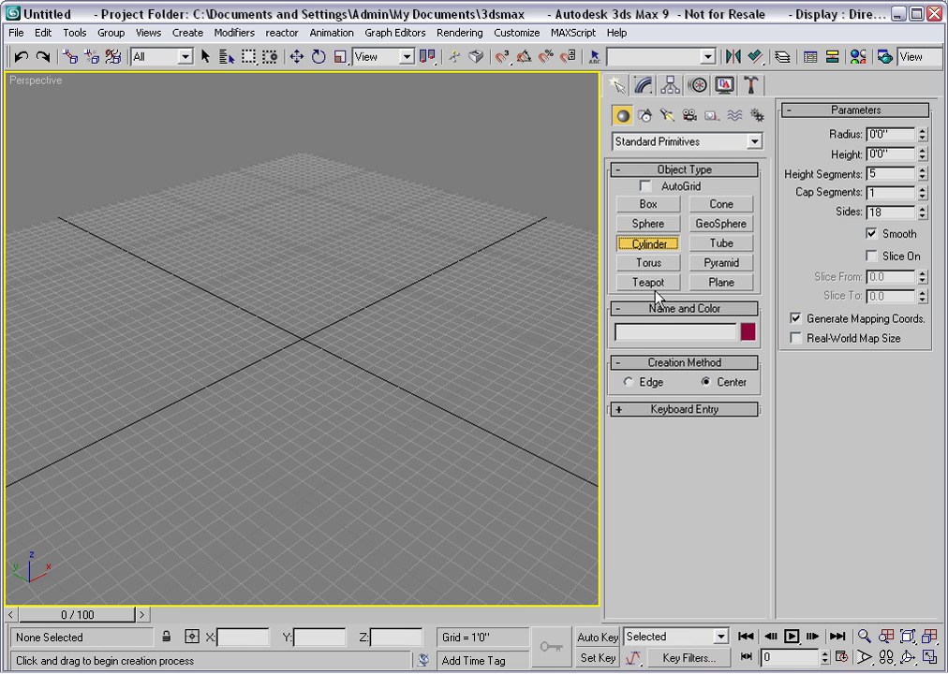
Create a cylinder at the origin with a radius of 8" and a height of 2"
left_click(642, 412)
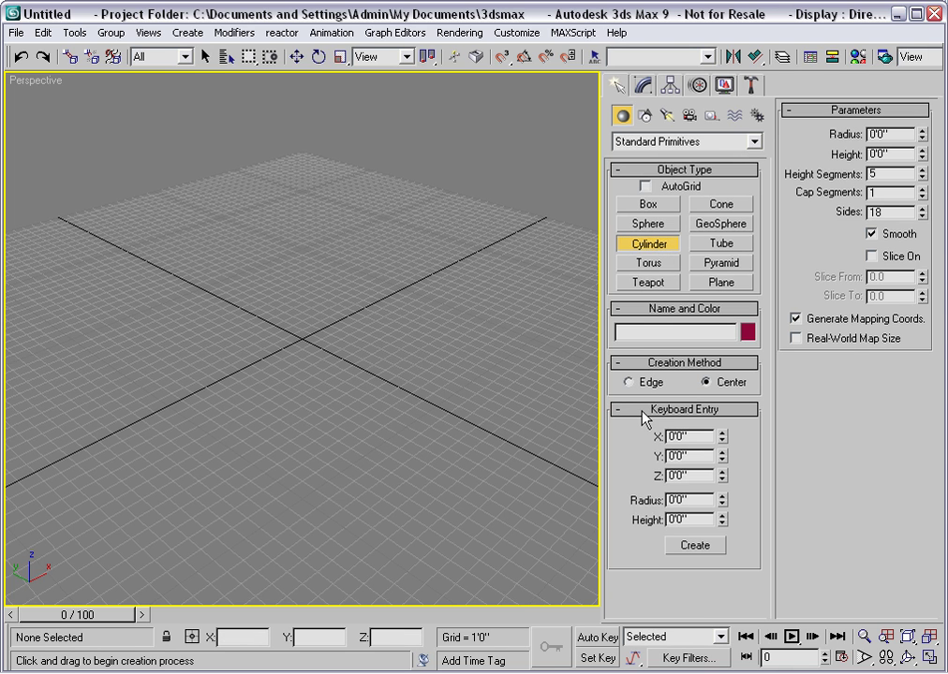
double_click(689, 502)
type("8")
key("Return")
key("Tab")
type("2")
key("Return")
left_click(691, 546)
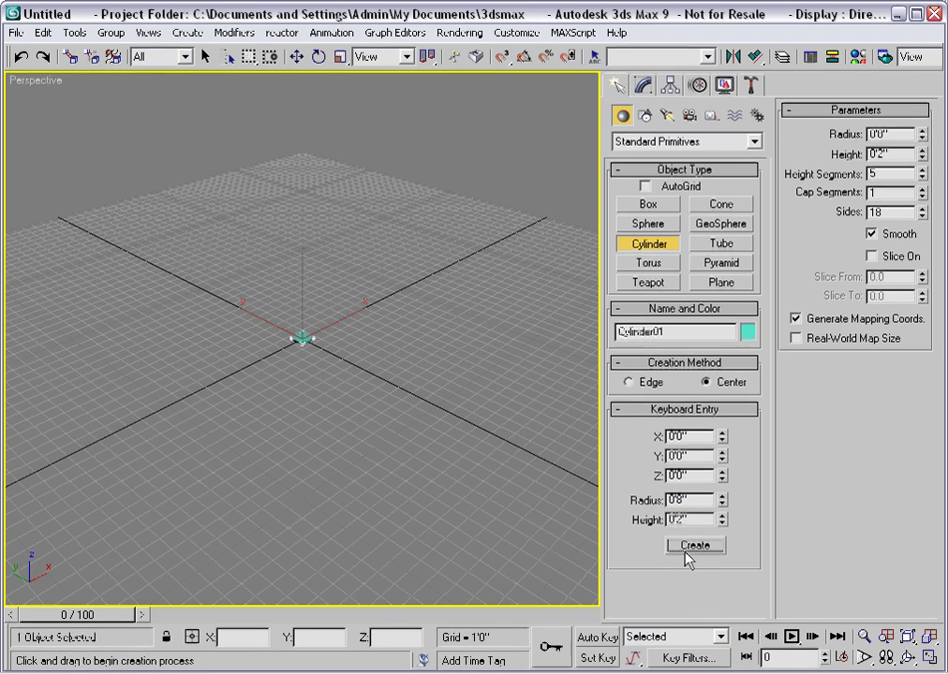
right_click(401, 506)
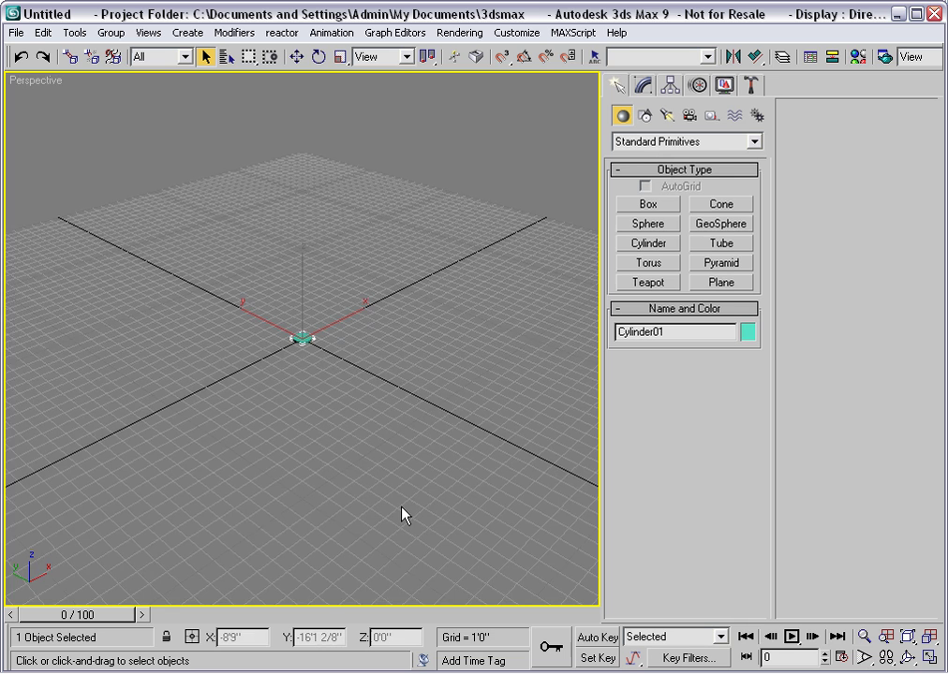
Set the cylinder's height to -2" and its height segments to 6
key("f")
key("z")
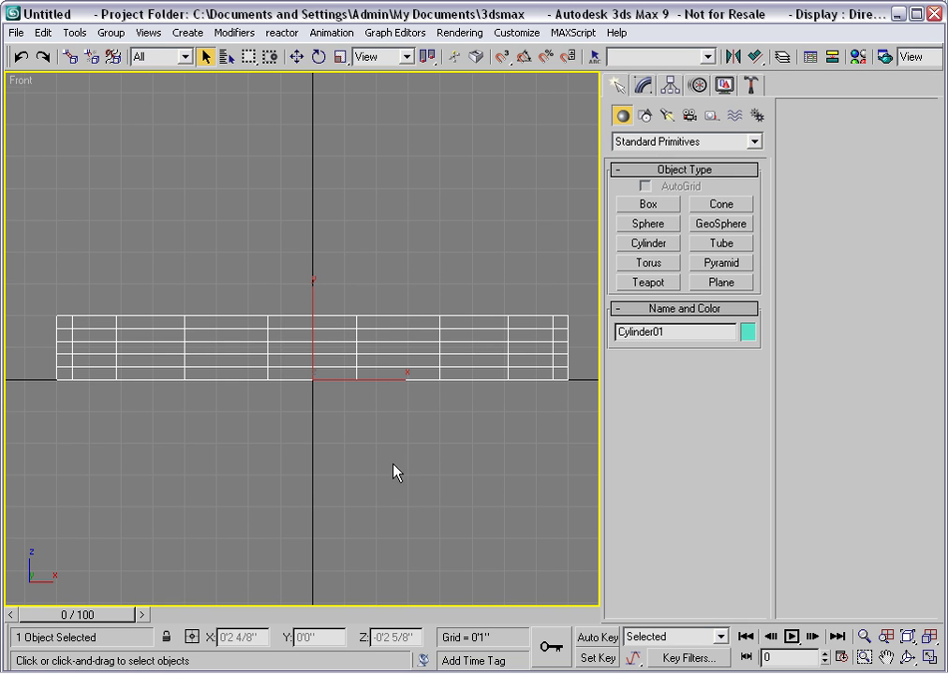
scroll(493, 393, "down", 2)
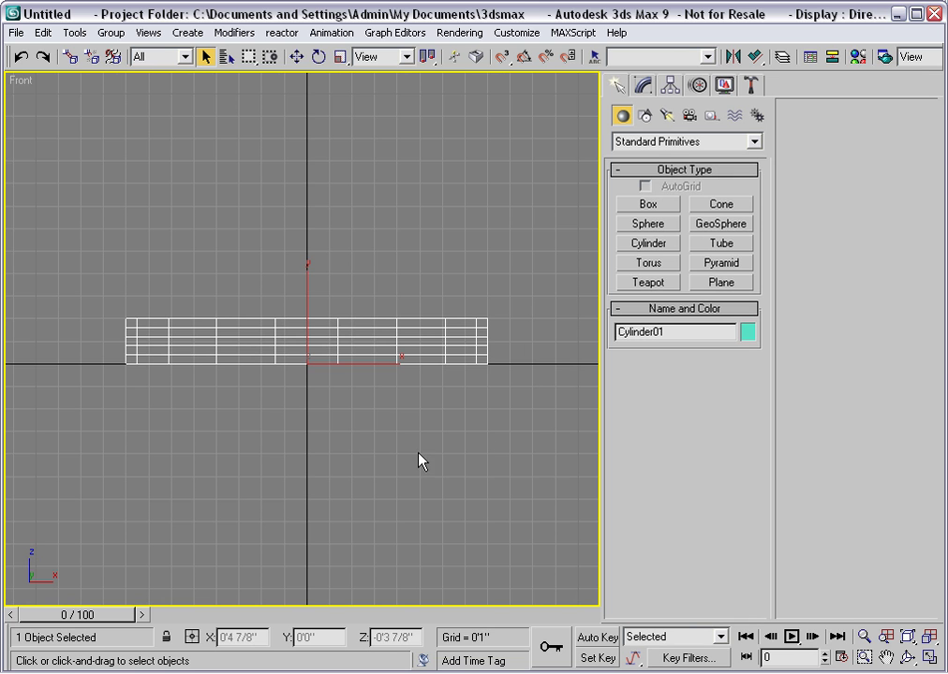
left_click(643, 87)
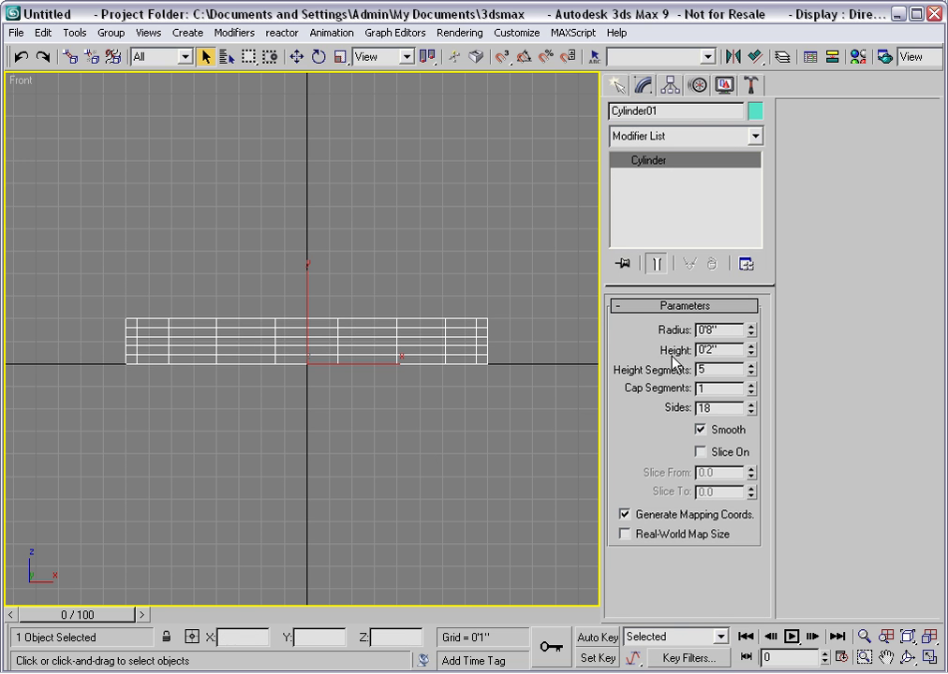
left_click(699, 349)
type("-")
key("Return")
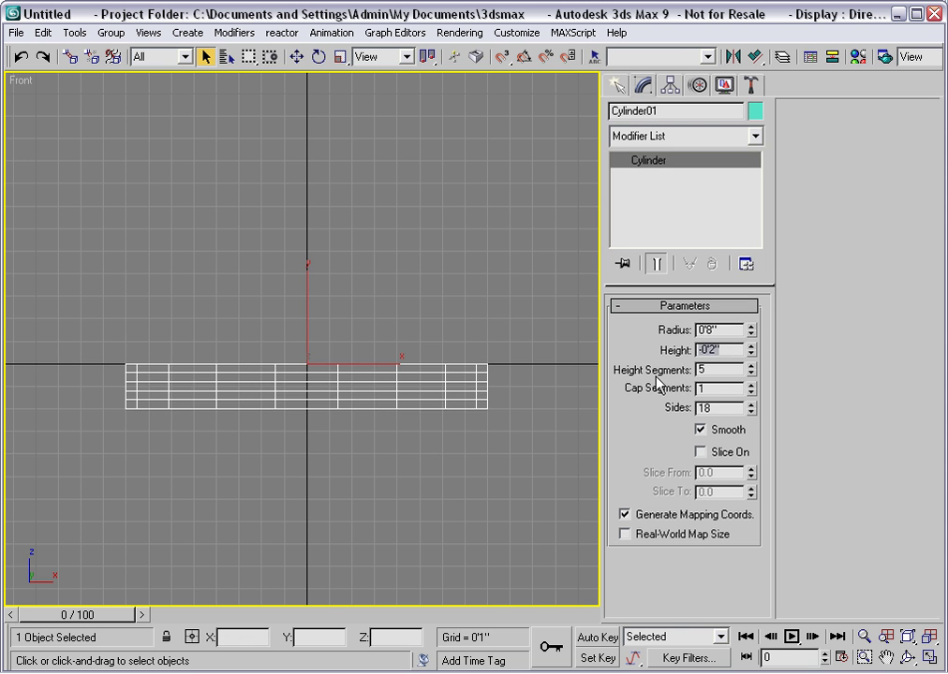
left_click(751, 366)
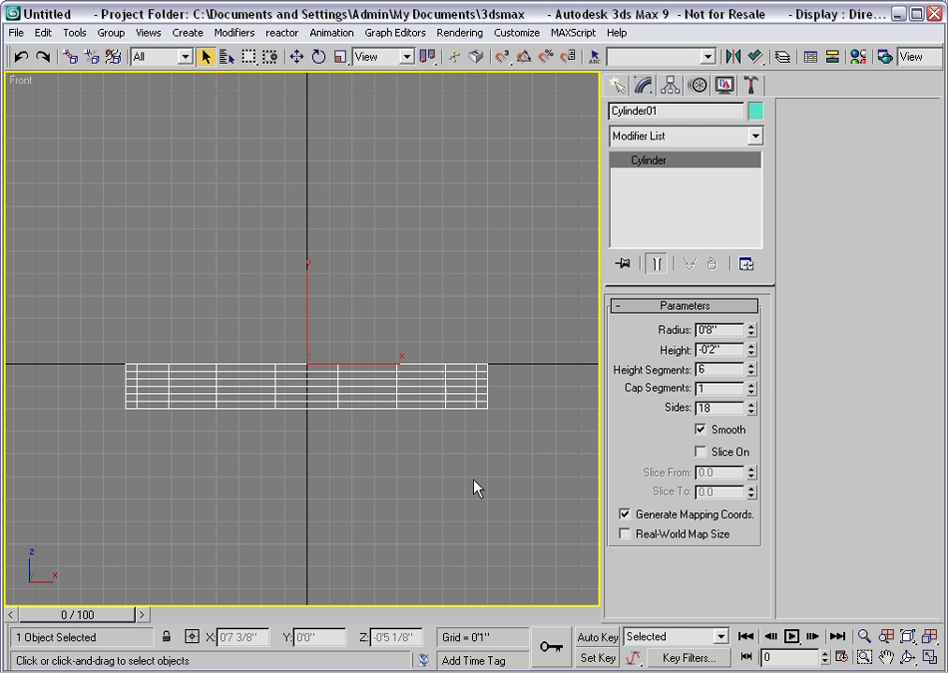
Show the cylinder close up in the Perspective view with the grid hidden and edged faces displayed
key("p")
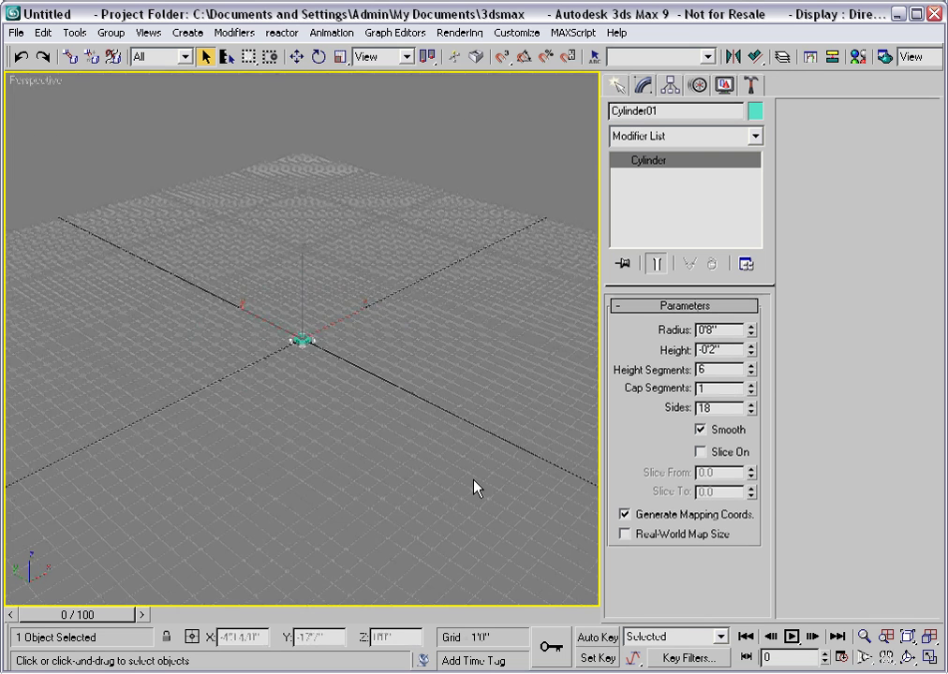
key("z")
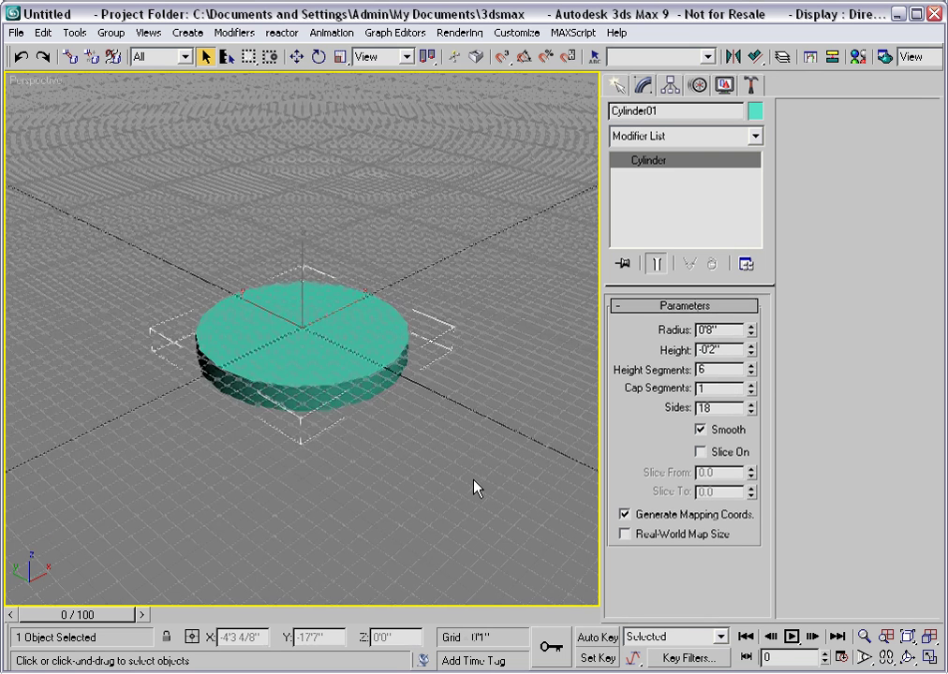
key("g")
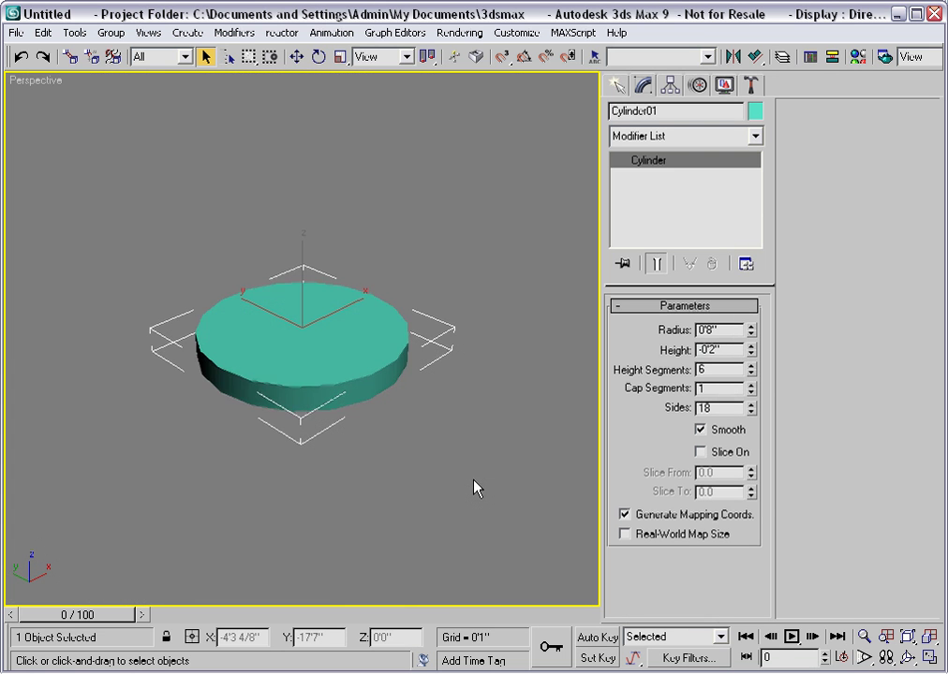
key("F4")
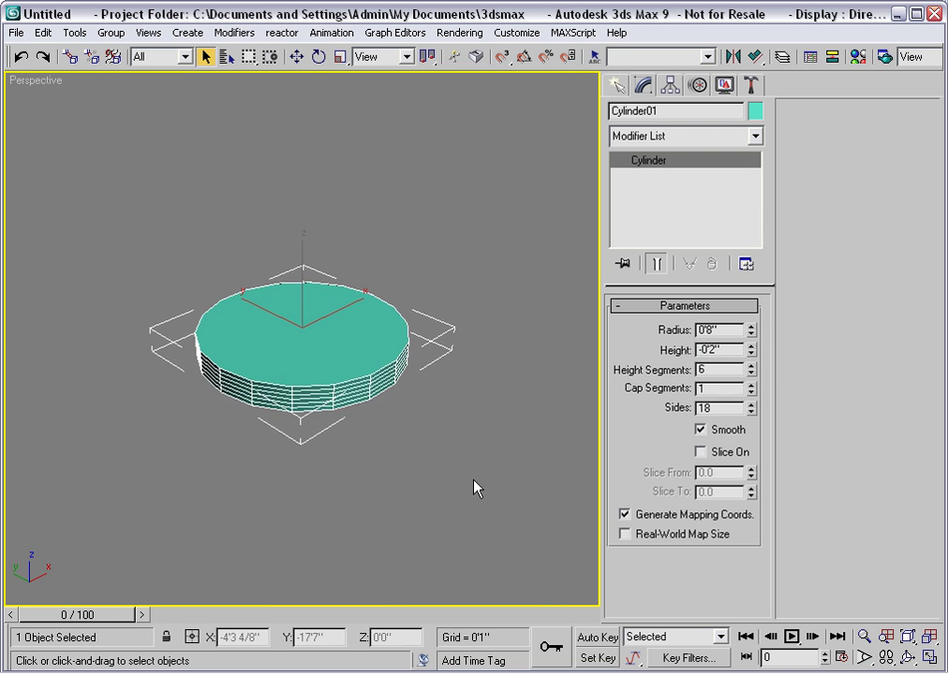
middle_click_drag(421, 432, 418, 427)
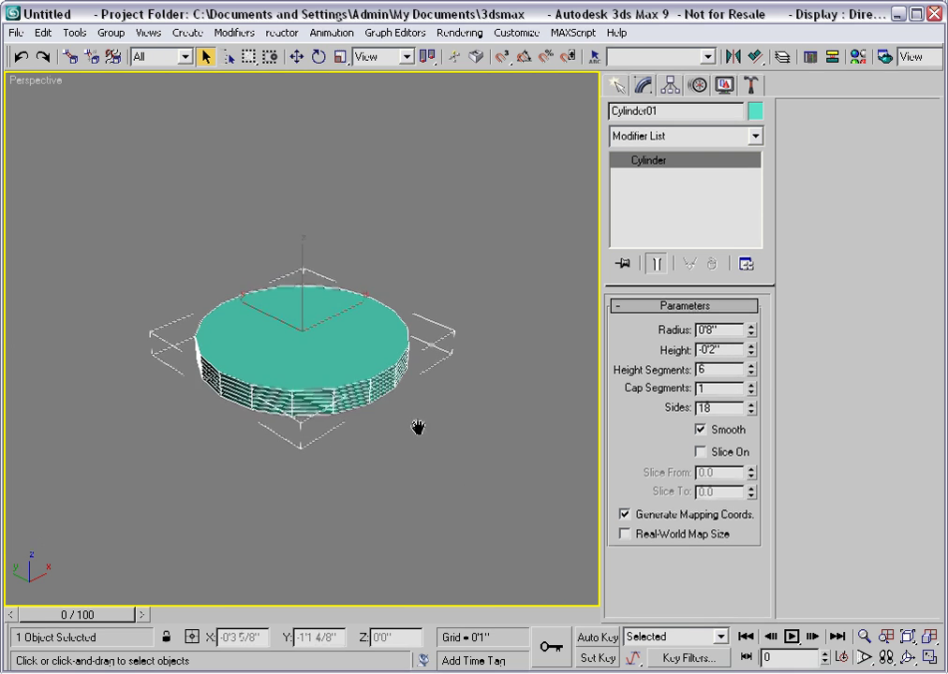
scroll(419, 431, "up", 5)
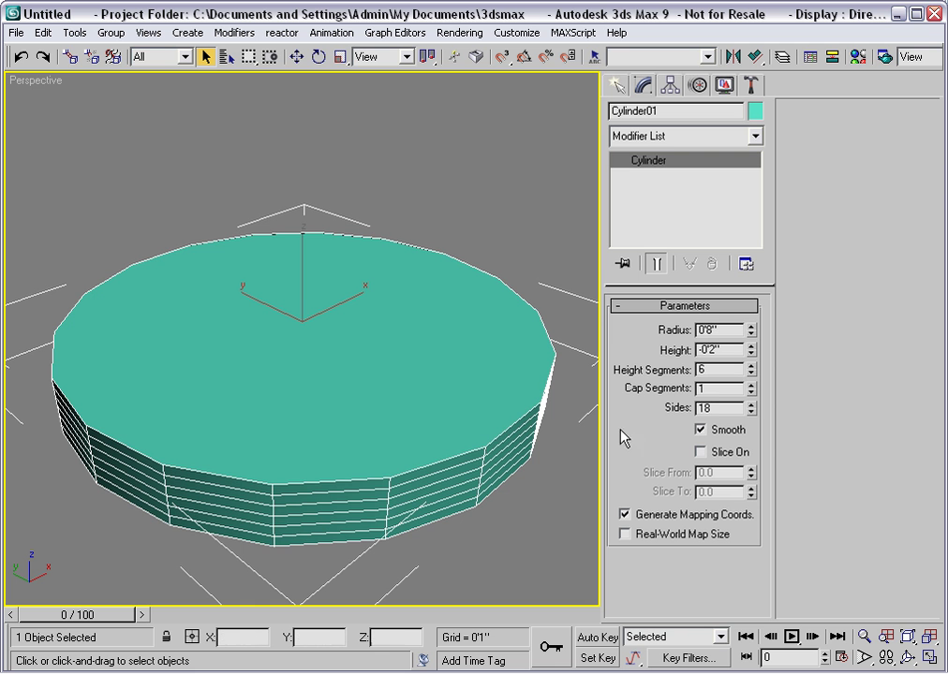
Set the cylinder's number of sides to 32
left_click(712, 407)
key("BackSpace")
key("BackSpace")
type("32")
key("Return")
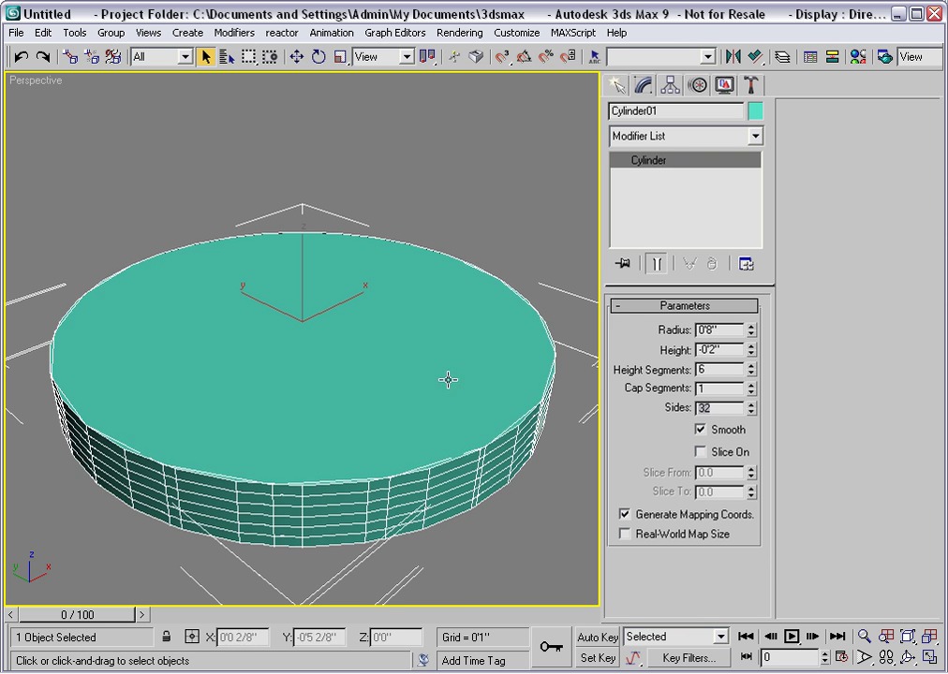
Convert the cylinder to an Editable Poly
right_click(269, 271)
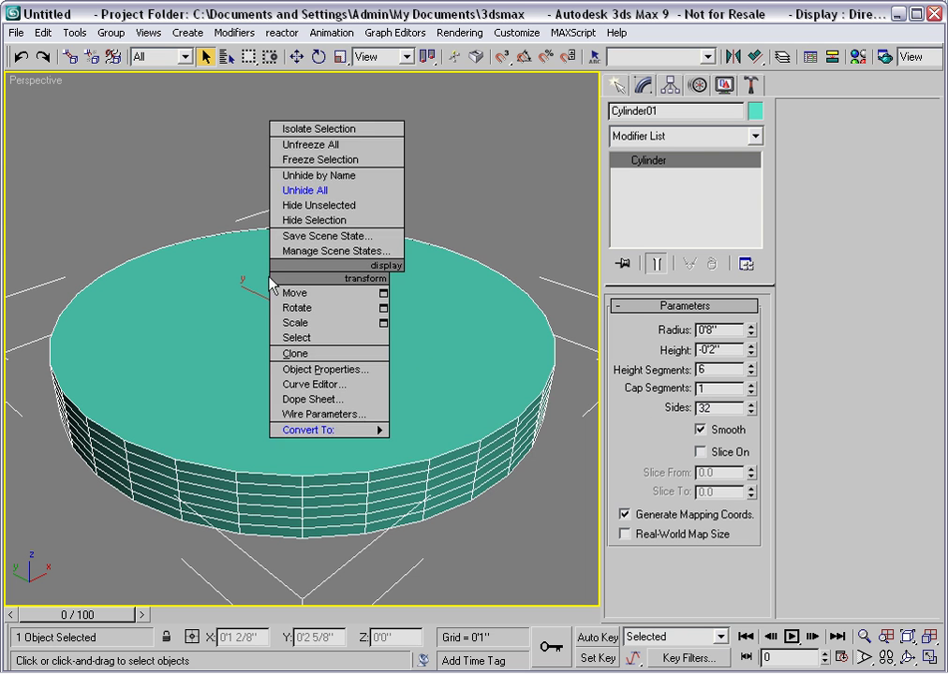
mouse_move(365, 430)
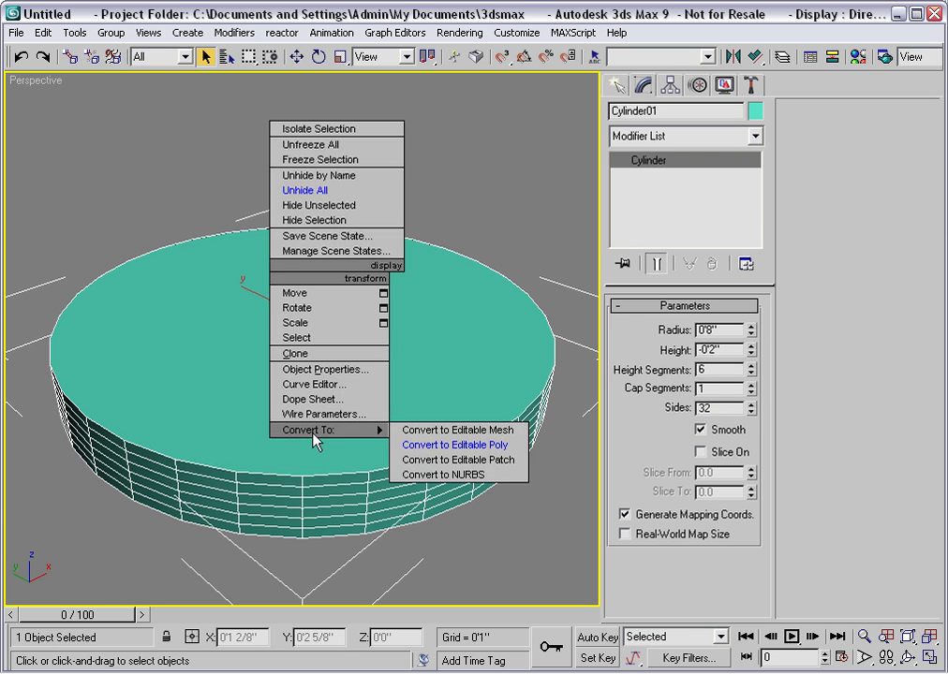
left_click(409, 446)
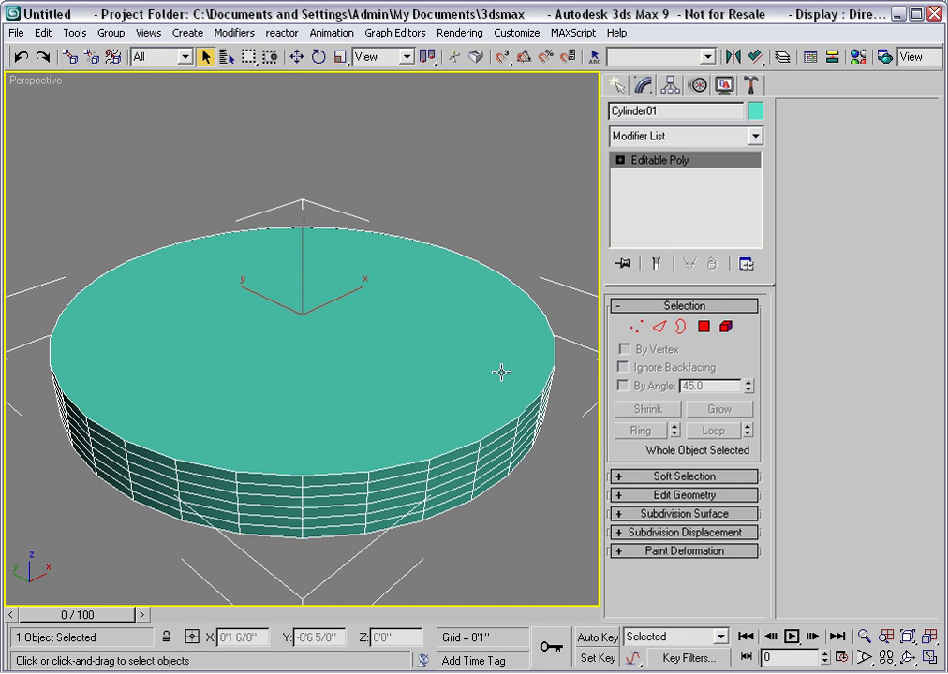
Select one edge on the front of the cylinder's upper rim at edge level and grow the selection three times
left_click(659, 328)
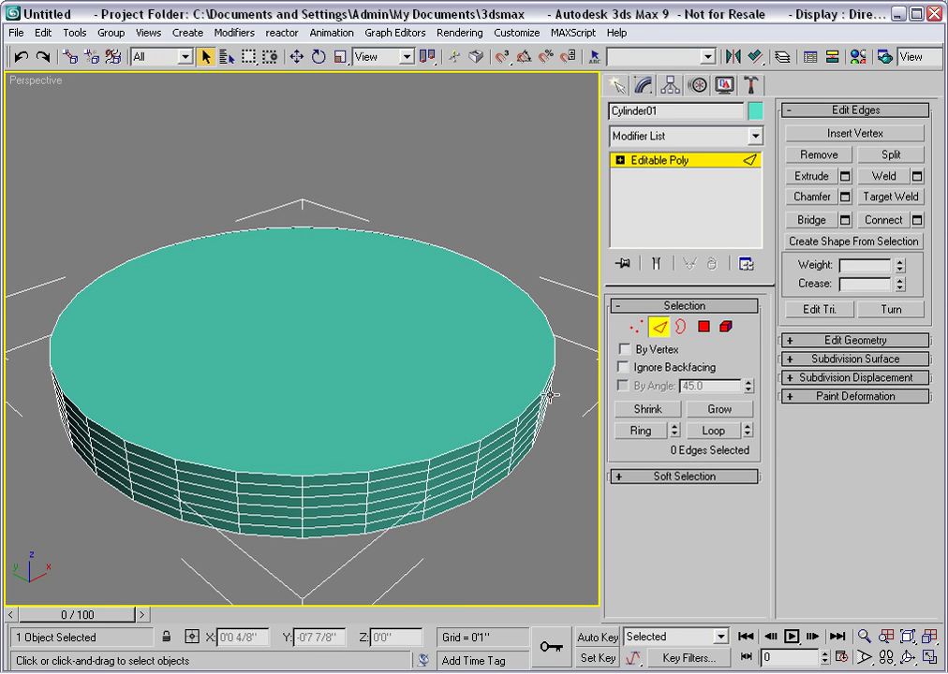
left_click(387, 467)
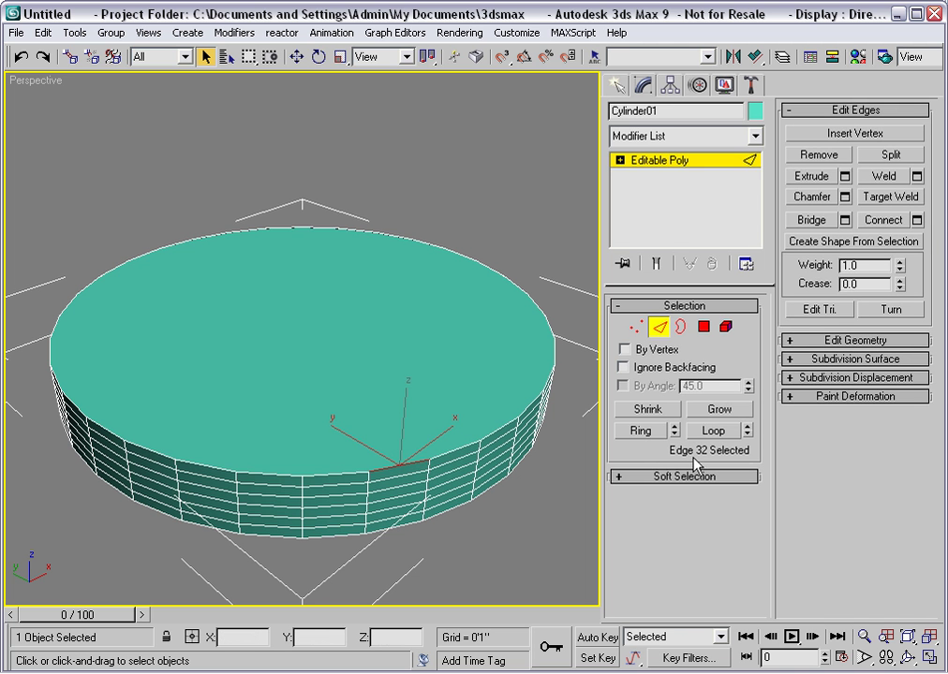
left_click(717, 412)
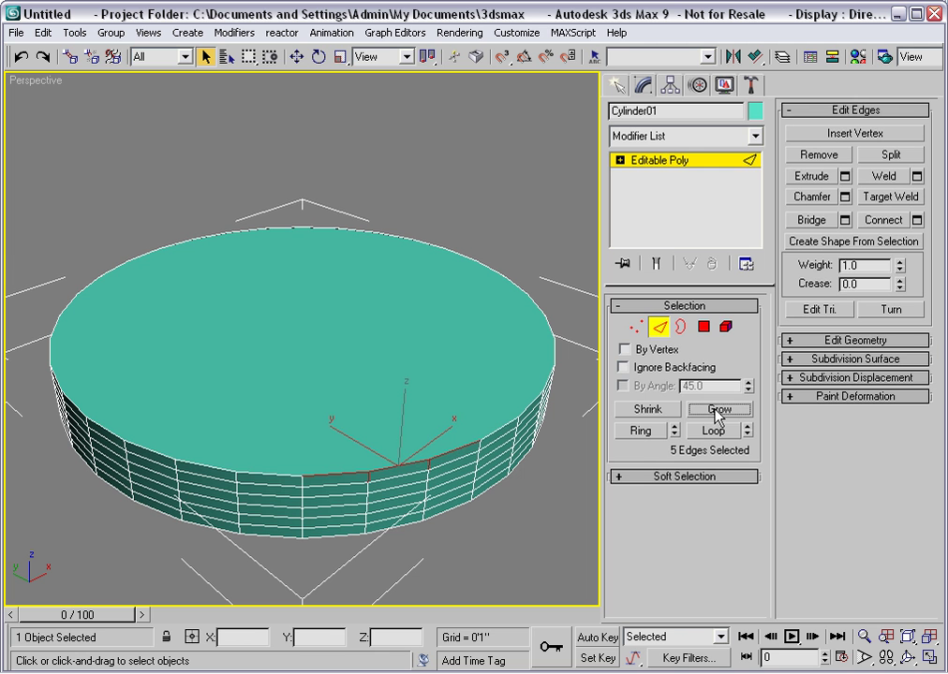
left_click(717, 412)
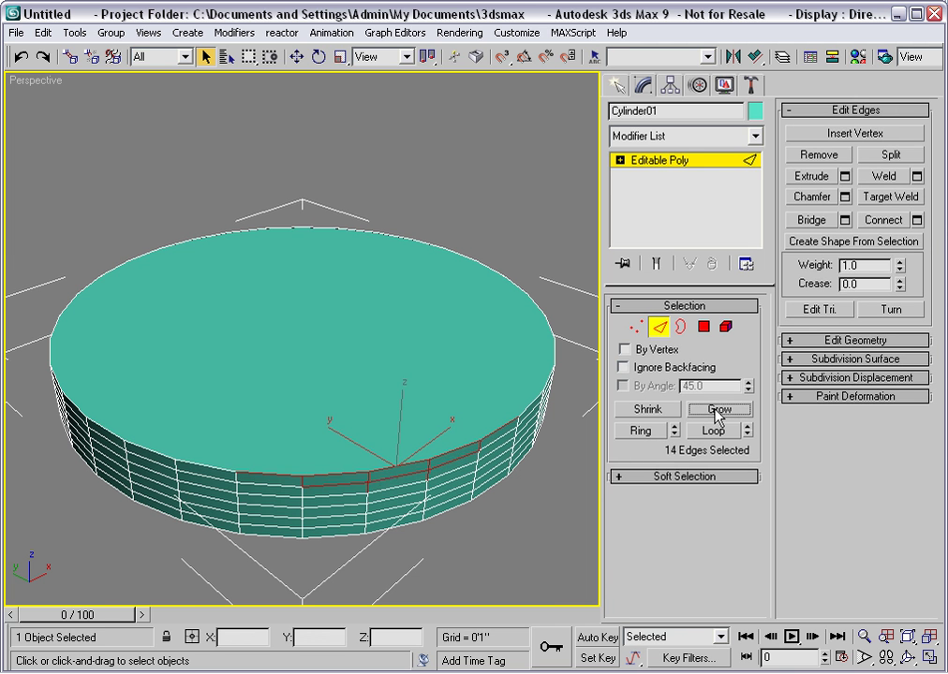
left_click(717, 412)
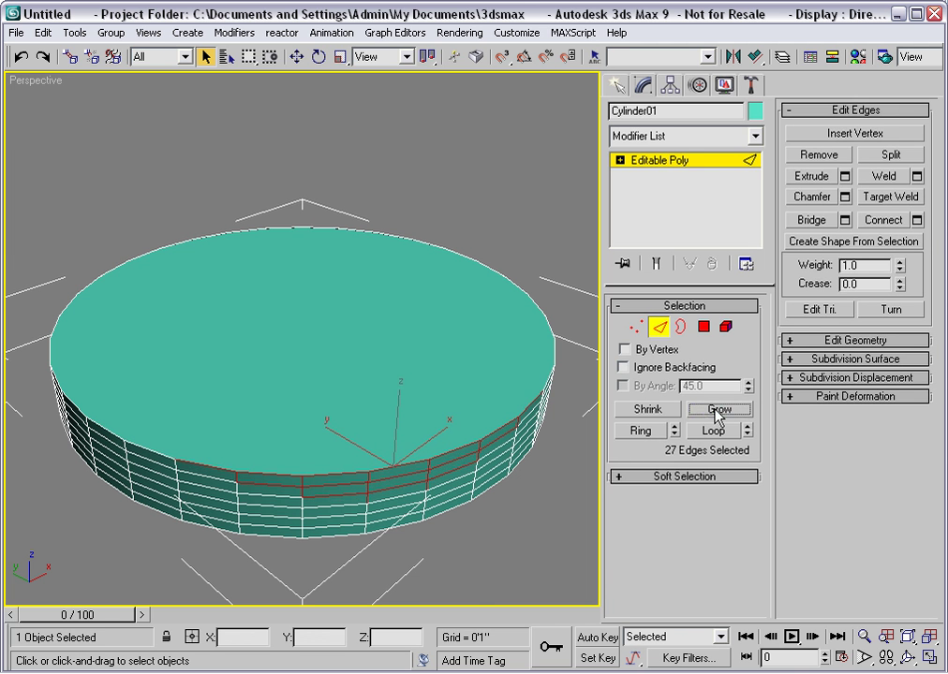
Shrink the edge selection three times, back to the single upper rim edge
left_click(645, 410)
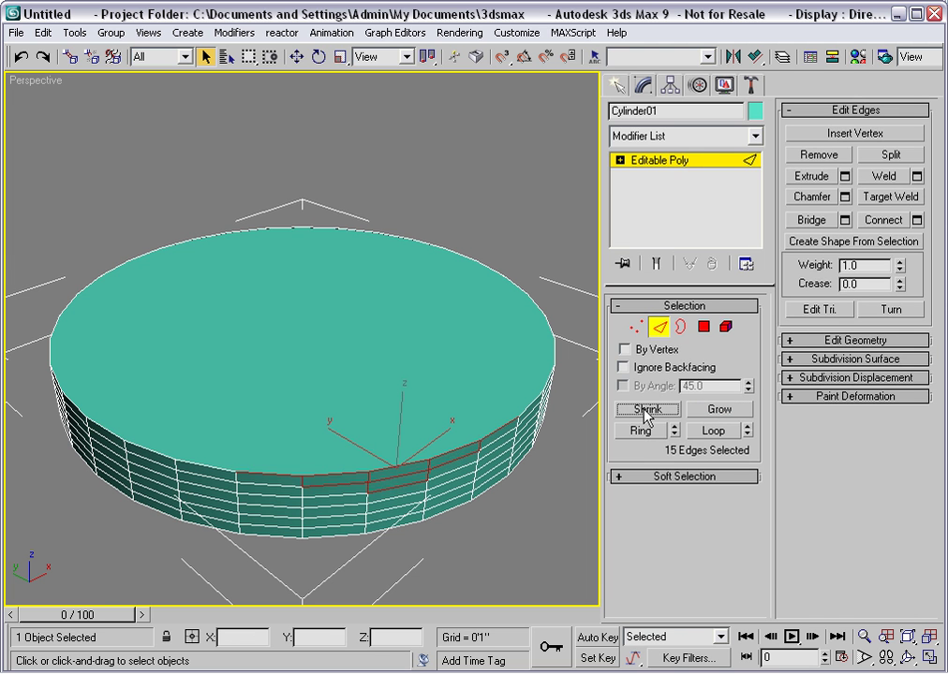
left_click(646, 410)
left_click(645, 410)
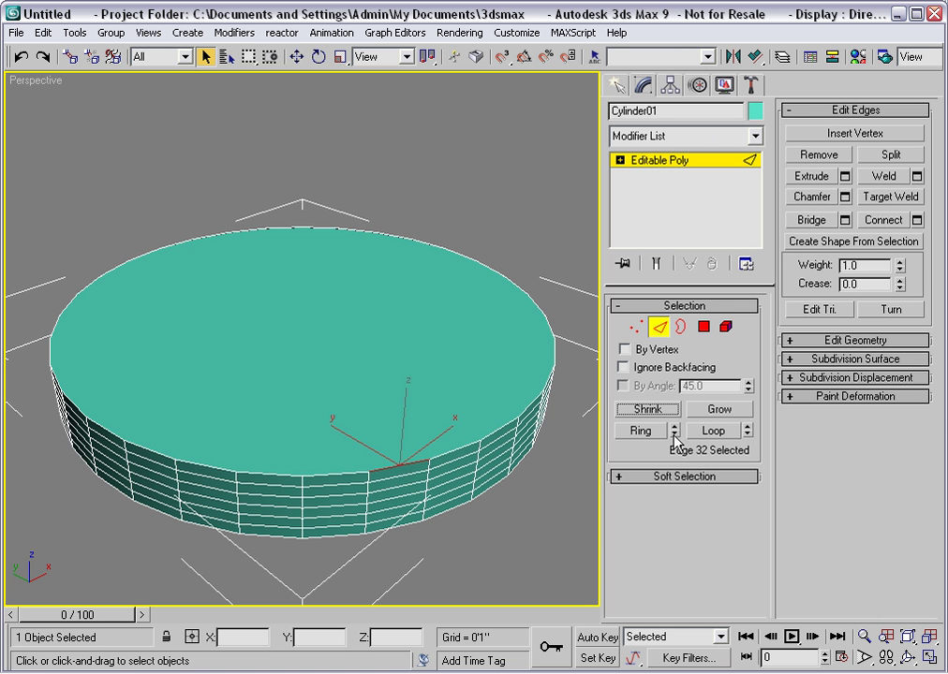
Shift the edge selection four positions down its ring on the cylinder's side, then two positions back up
left_click(674, 428)
left_click(674, 431)
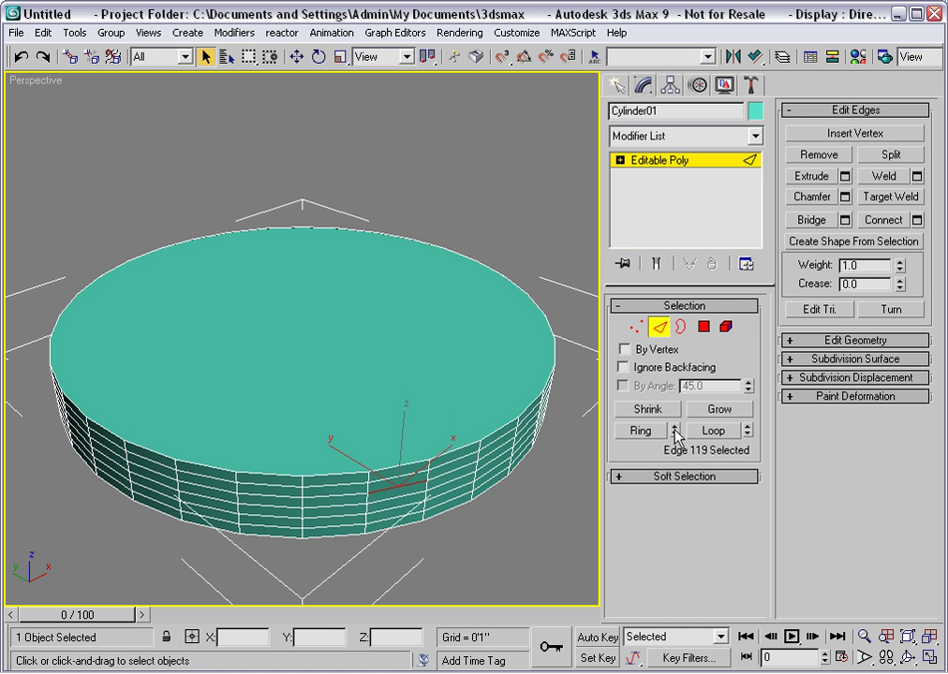
left_click(674, 430)
left_click(674, 427)
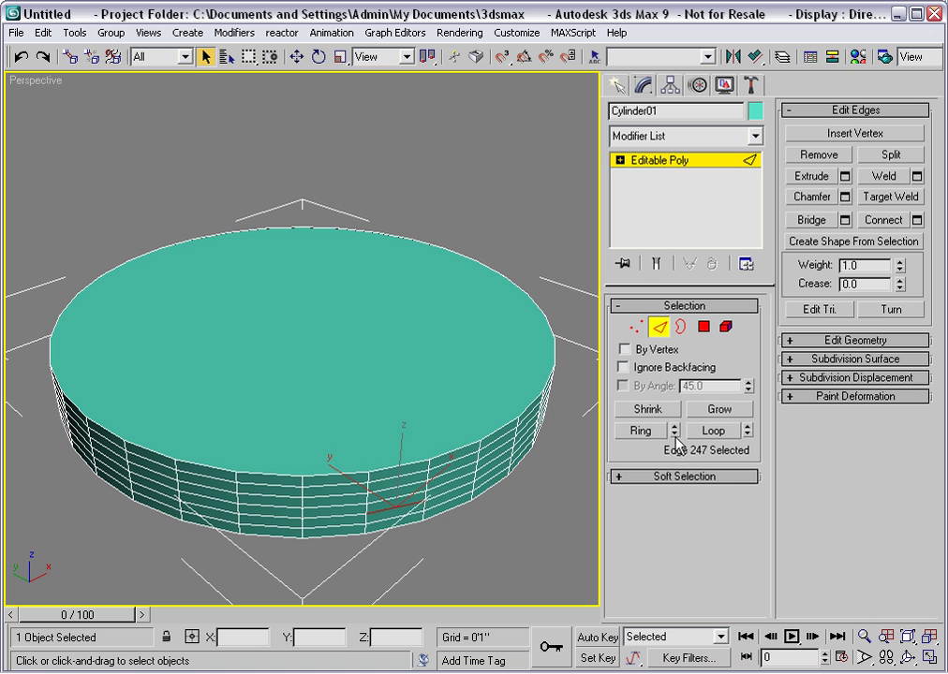
left_click(675, 435)
left_click(675, 435)
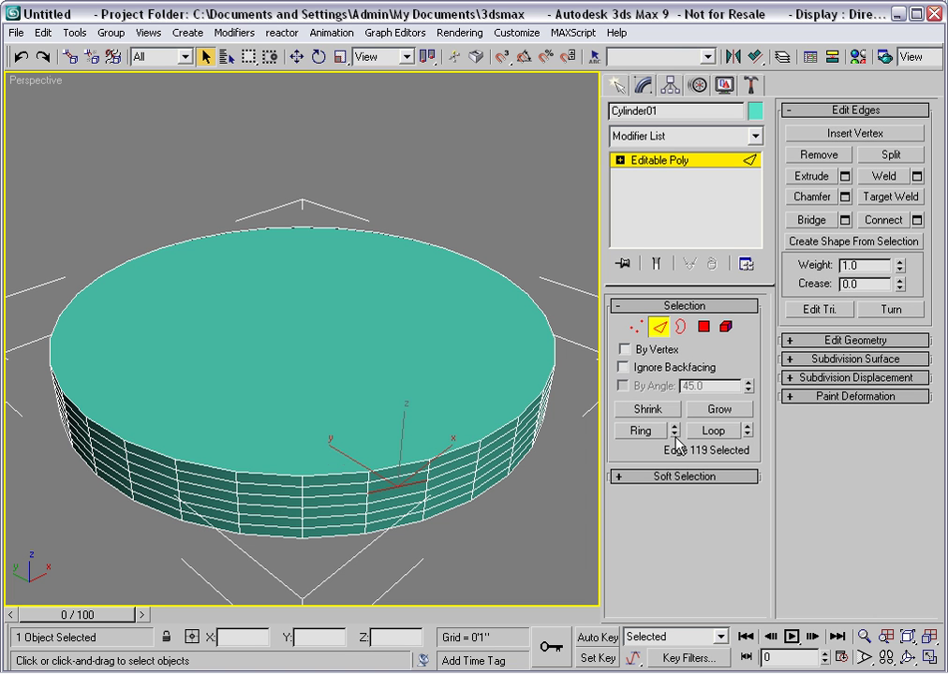
Shift the edge selection two positions sideways along its loop, then one position back
left_click(748, 433)
left_click(747, 429)
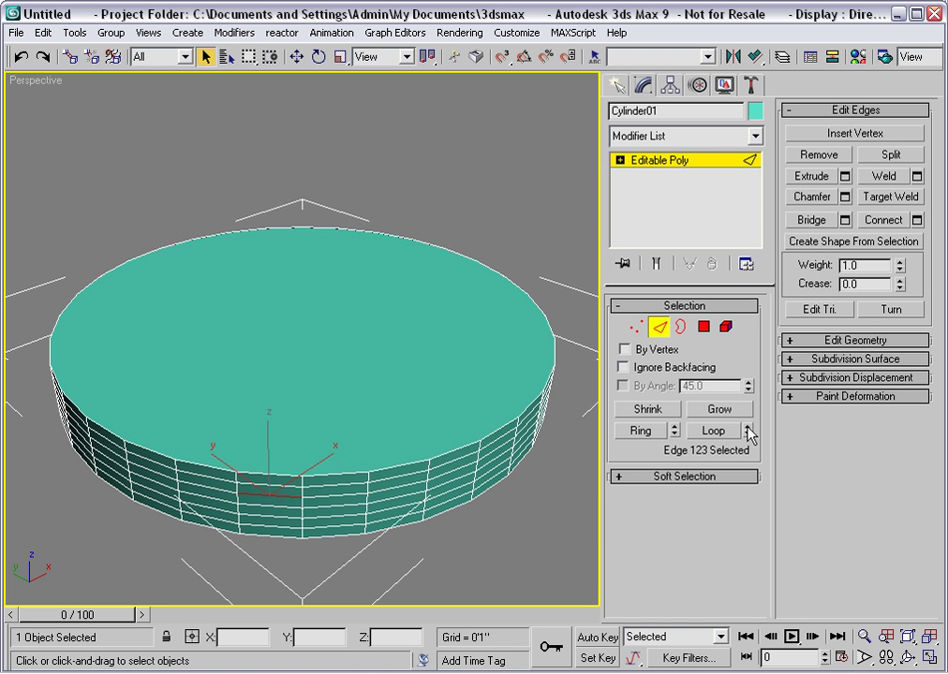
left_click(748, 435)
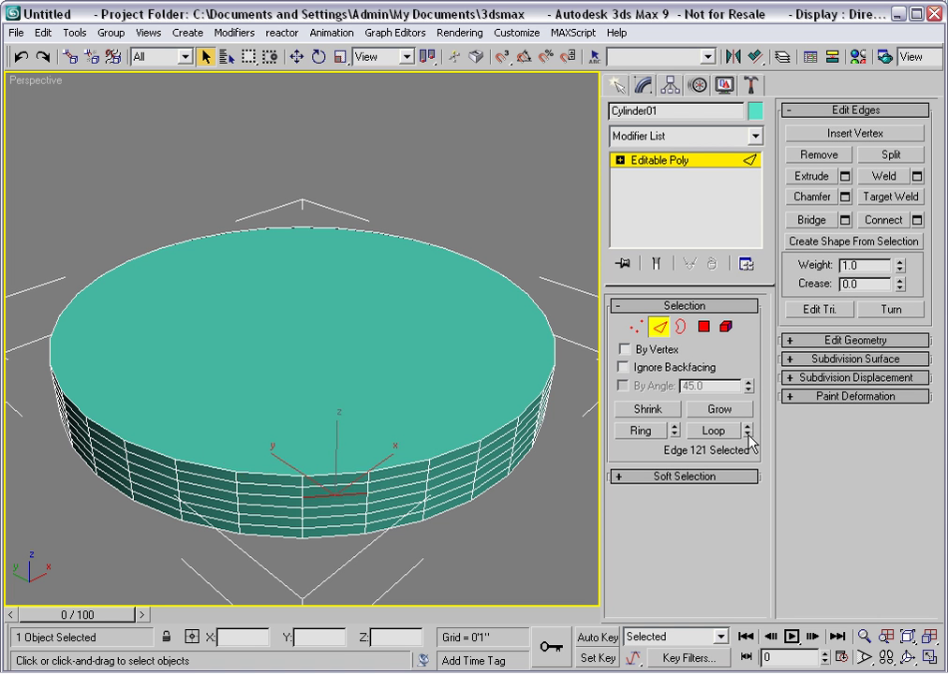
Shift the edge selection one position up its ring, then extend it downward by the next four ring edges
left_click(672, 434)
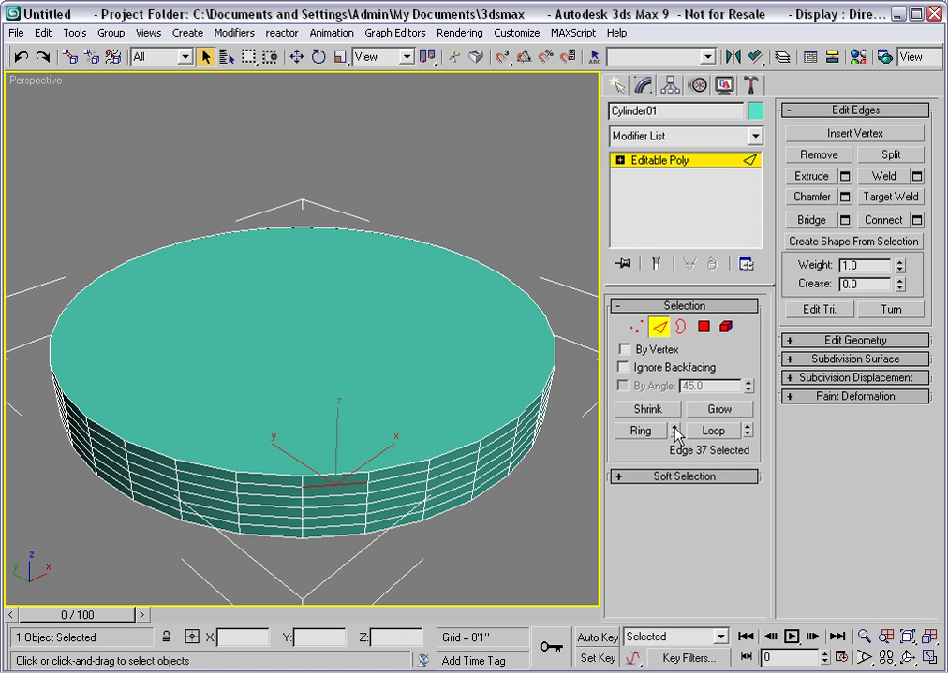
left_click(674, 430, "ctrl")
left_click(675, 429, "ctrl")
left_click(674, 430, "ctrl")
left_click(674, 430, "ctrl")
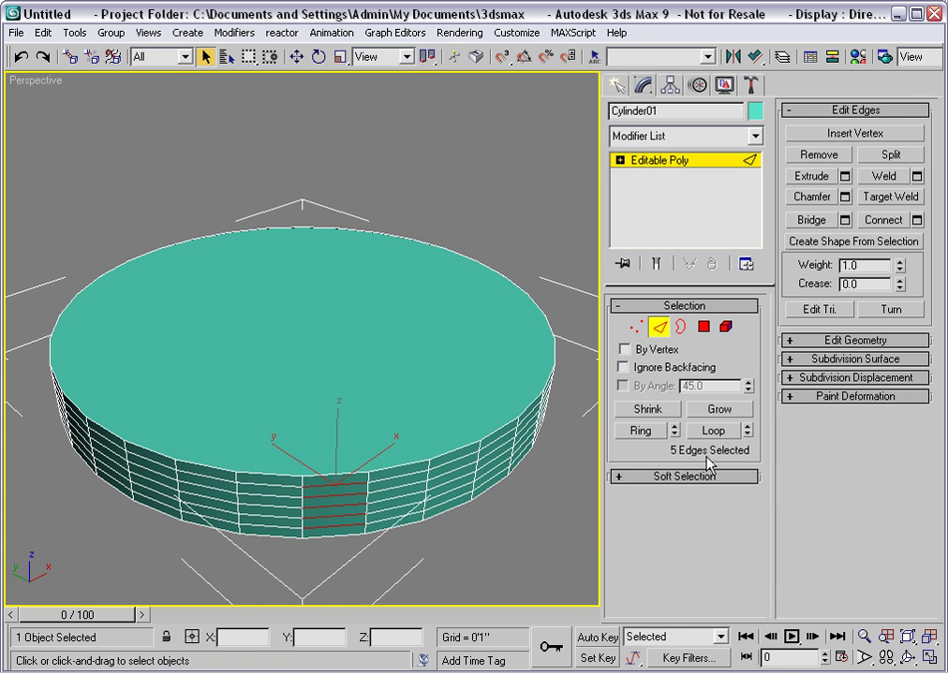
Remove the second and fourth edges from the column of five selected ring edges
scroll(454, 469, "up", 5)
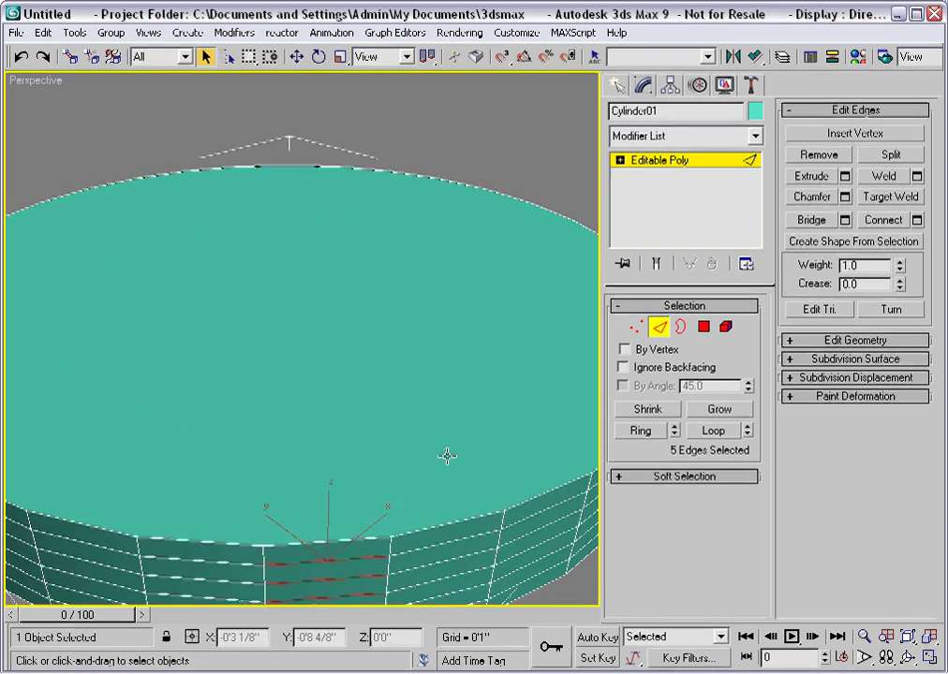
middle_click_drag(448, 465, 426, 366)
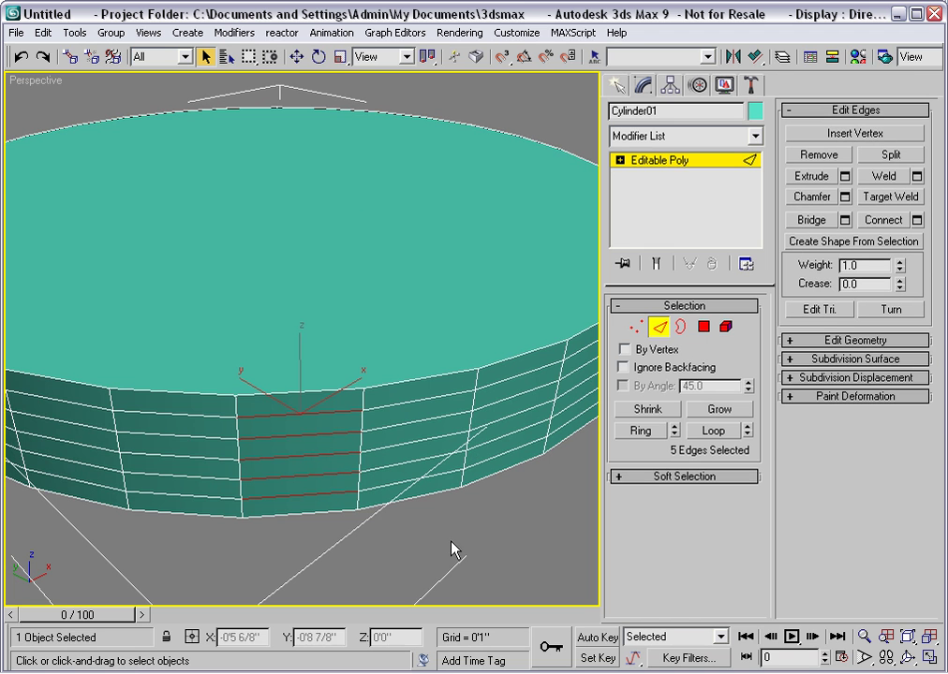
left_click(341, 434, "alt")
left_click(330, 475, "alt")
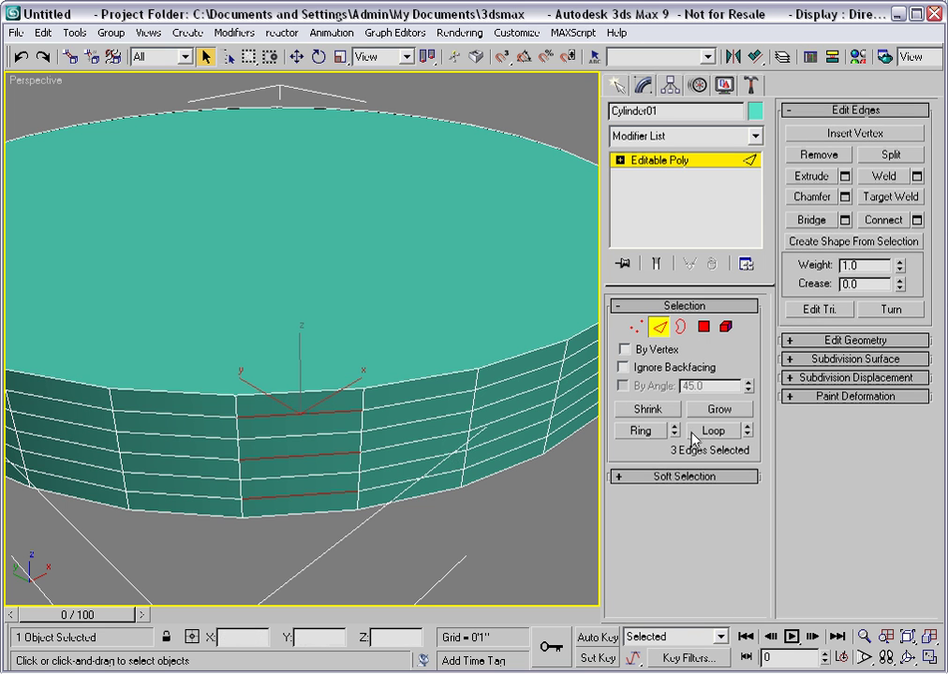
Extend the three selected side edges two positions along their loops, then expand the selection to the three complete loops around the cylinder
left_click(748, 427)
left_click(748, 427)
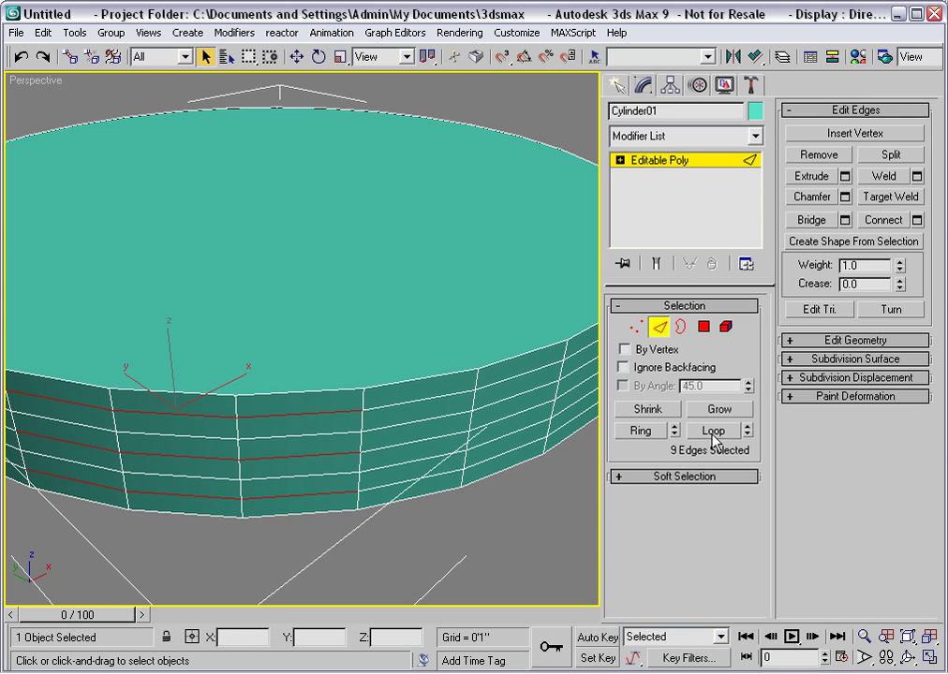
left_click(715, 433)
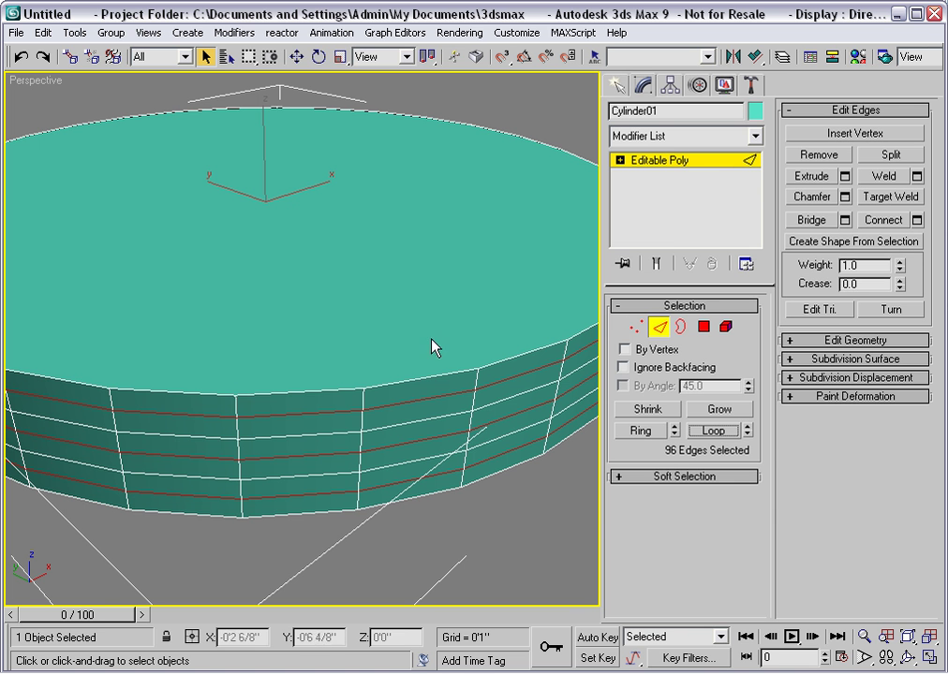
Scale the three selected edge loops uniformly outward about their selection center to form ridges around the cylinder's side
left_click(341, 58)
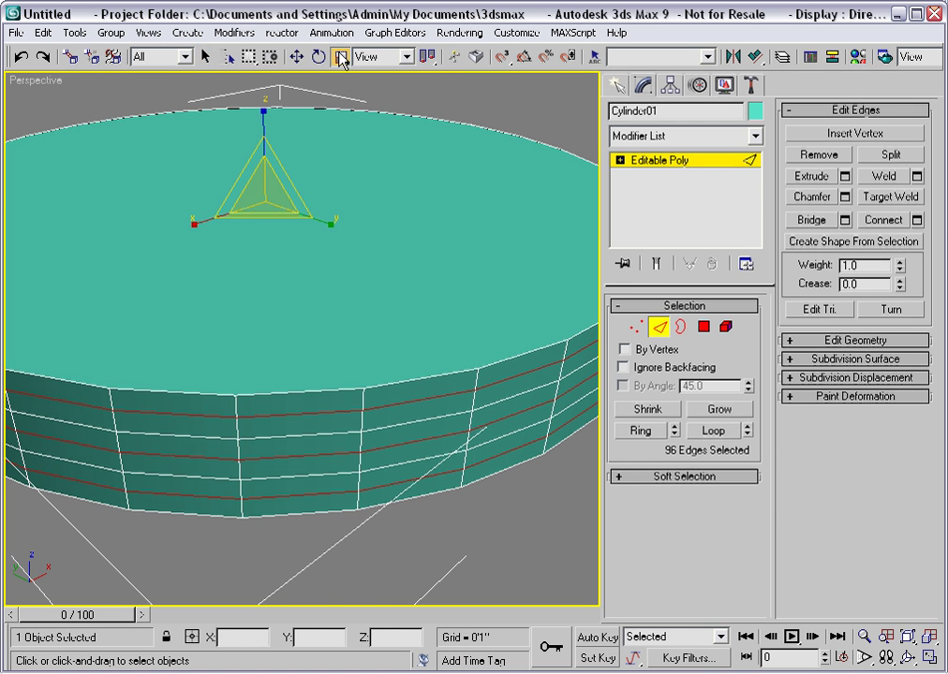
left_click(428, 57)
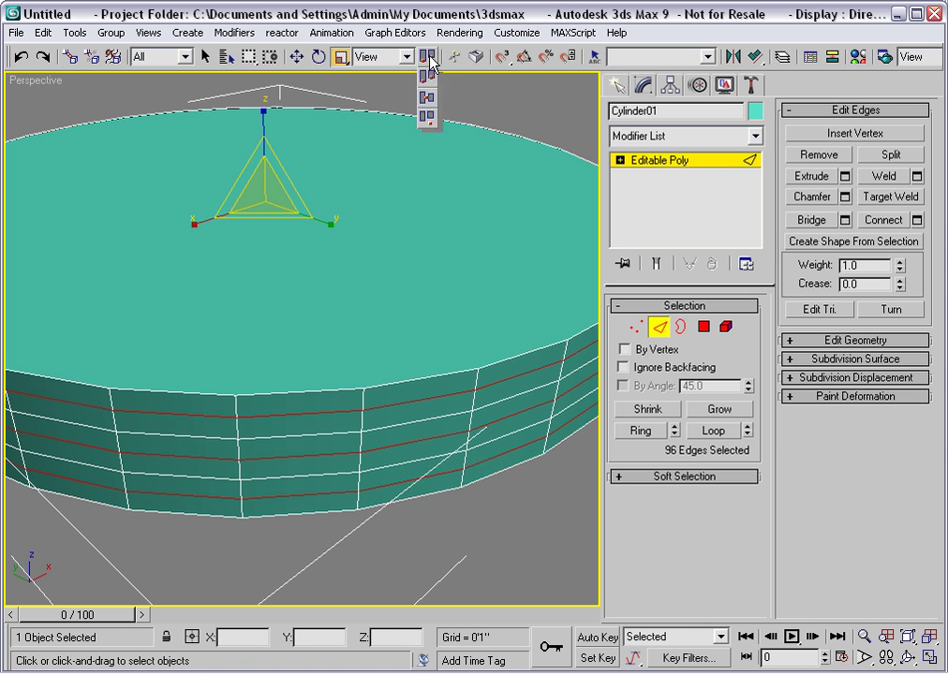
left_click_drag(431, 61, 427, 96)
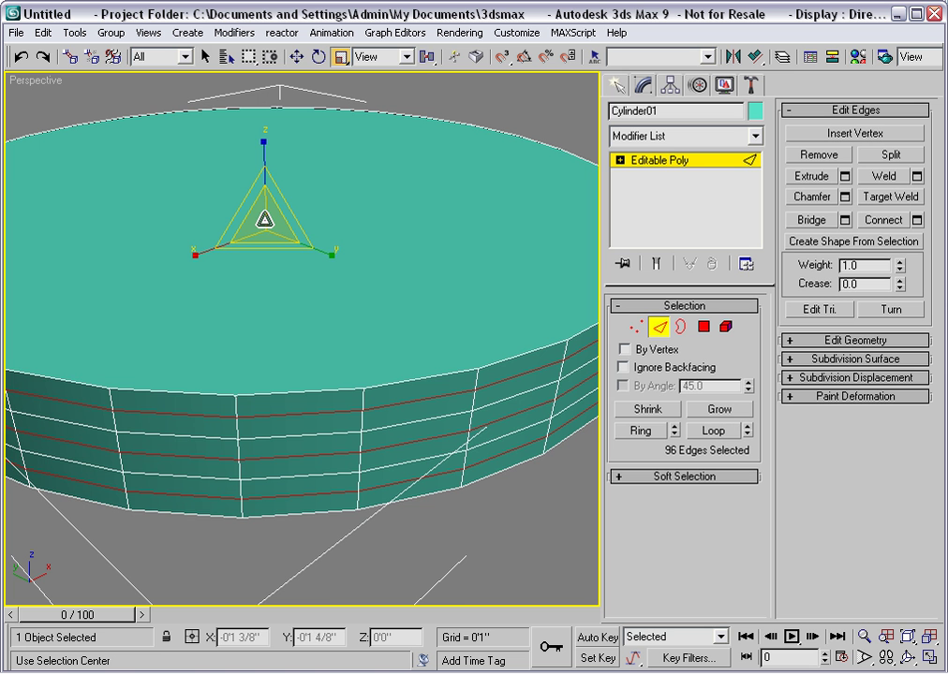
left_click_drag(264, 218, 264, 217)
middle_click_drag(361, 387, 372, 263, "alt")
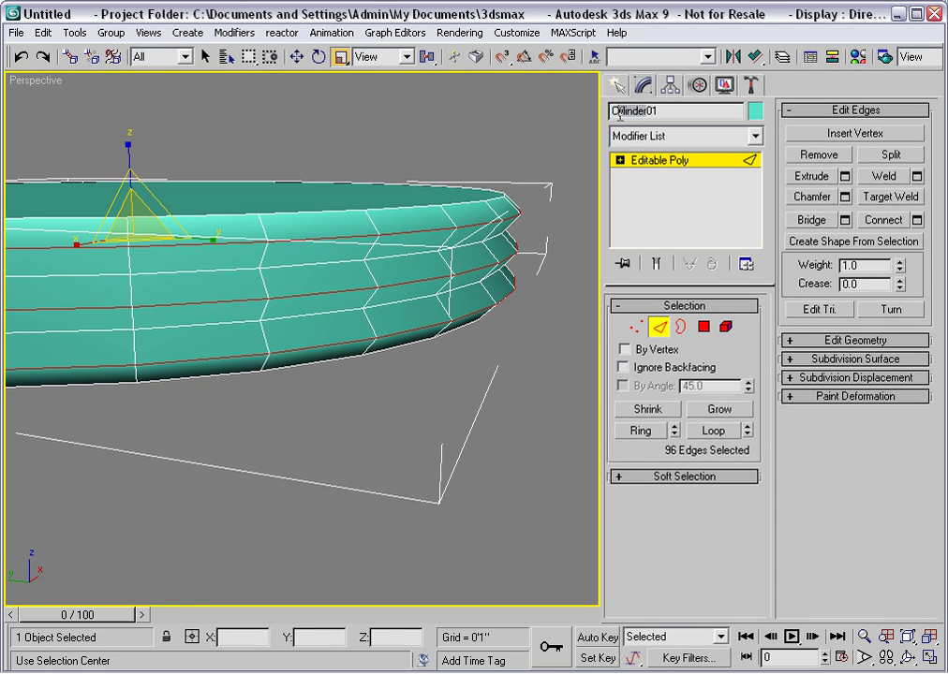
Rename the cylinder object as FixtureBody01
left_click_drag(646, 113, 610, 111)
type("FixtureB")
type("ody")
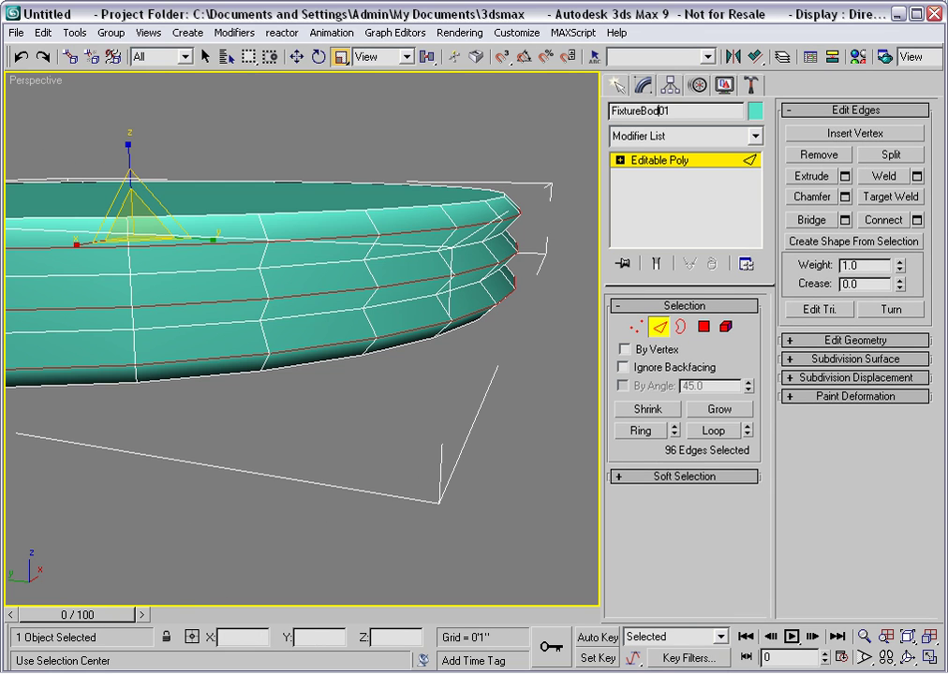